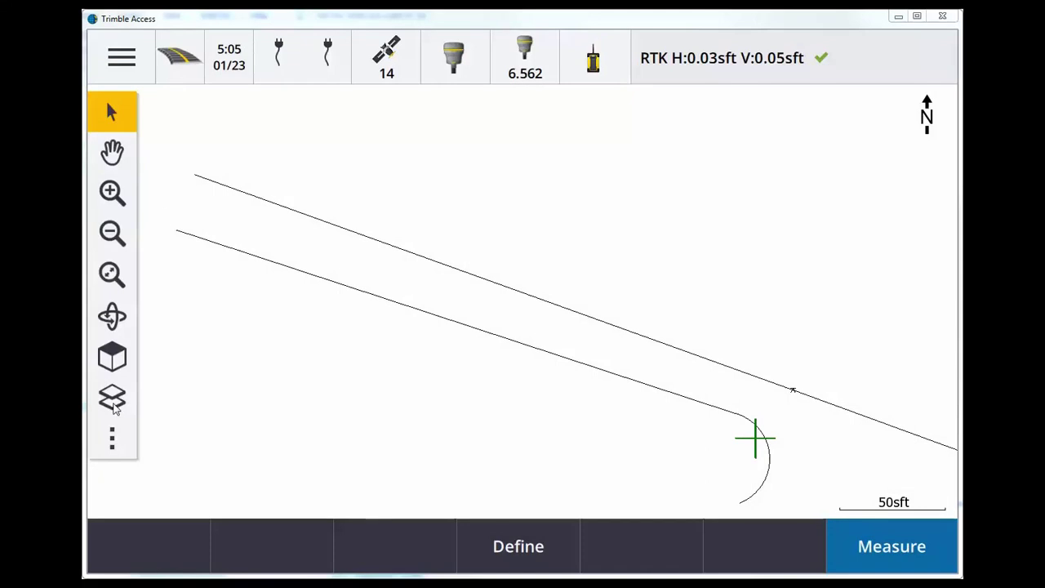
Step: Check the map layers, then select both alignments and the arc, and clear the selection
click(113, 402)
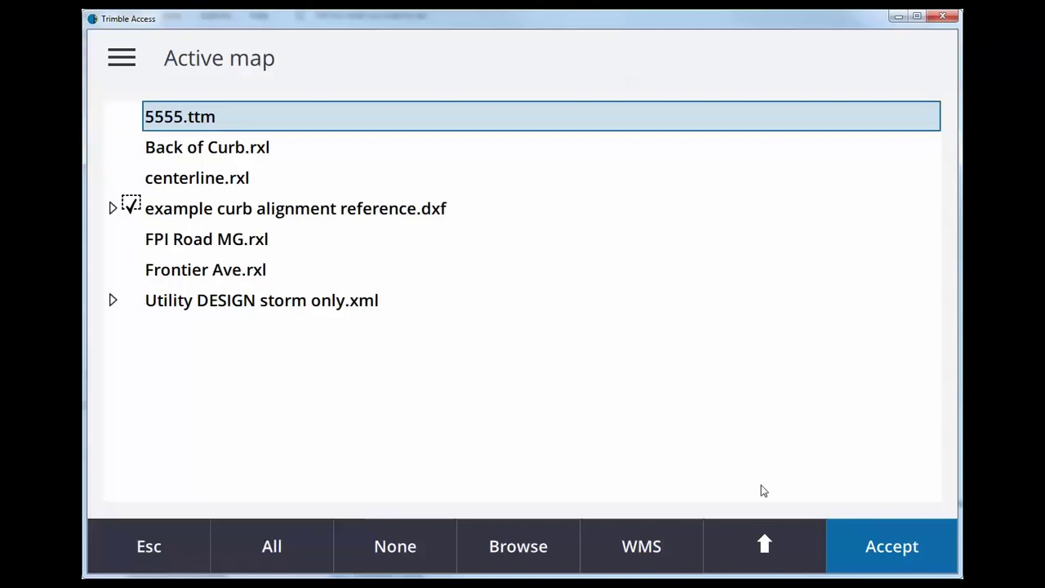
click(888, 546)
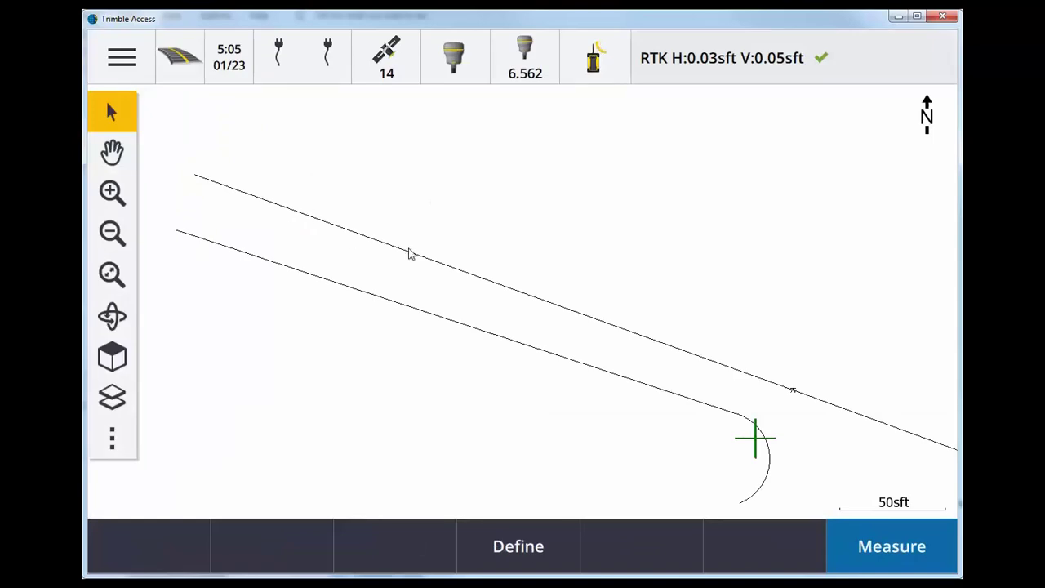
click(412, 252)
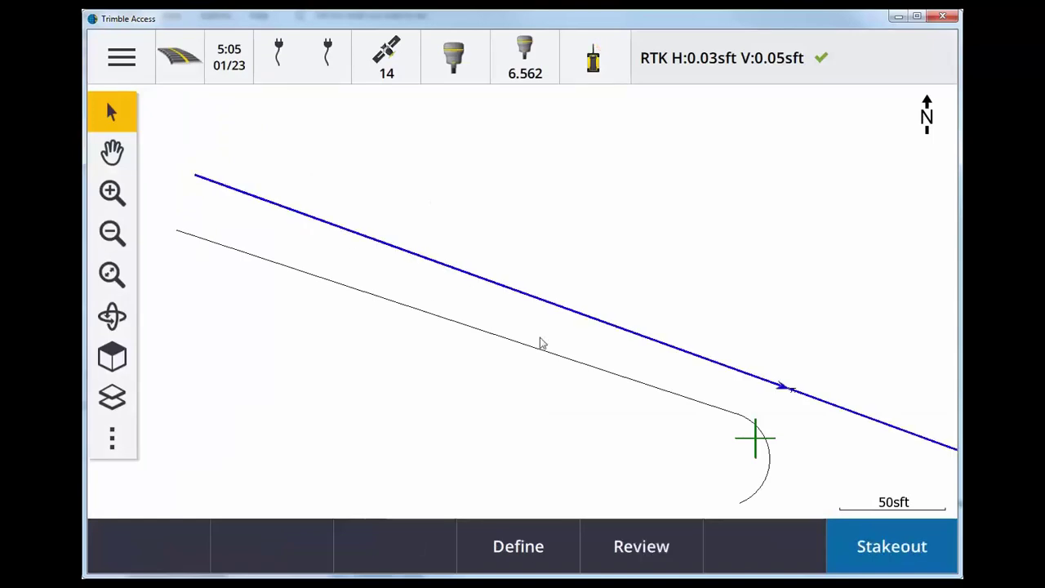
click(486, 338)
click(376, 347)
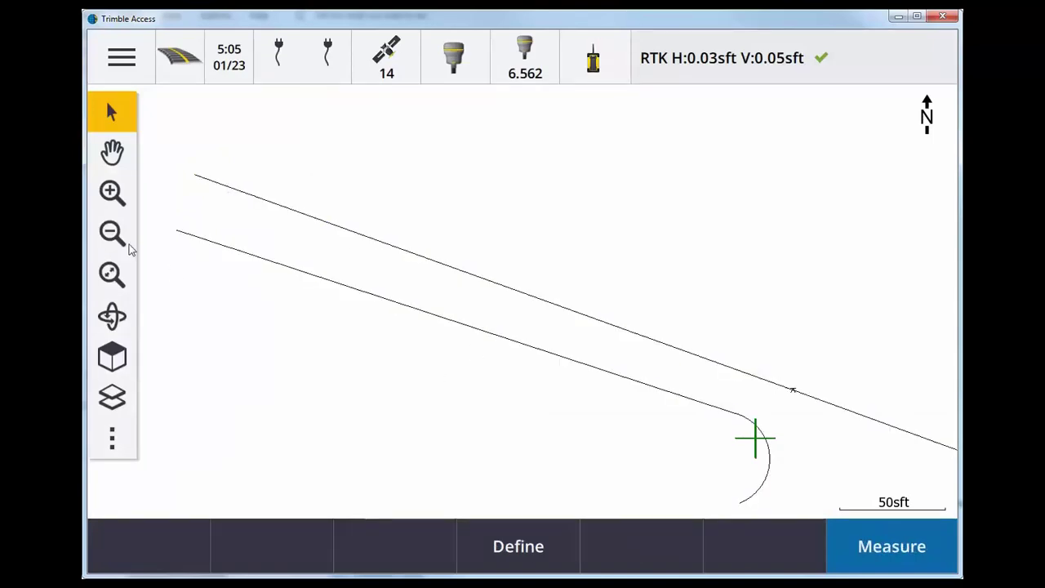
Step: Zoom out and recentre the map on both alignments and the curb return arc, then return to Select
click(110, 163)
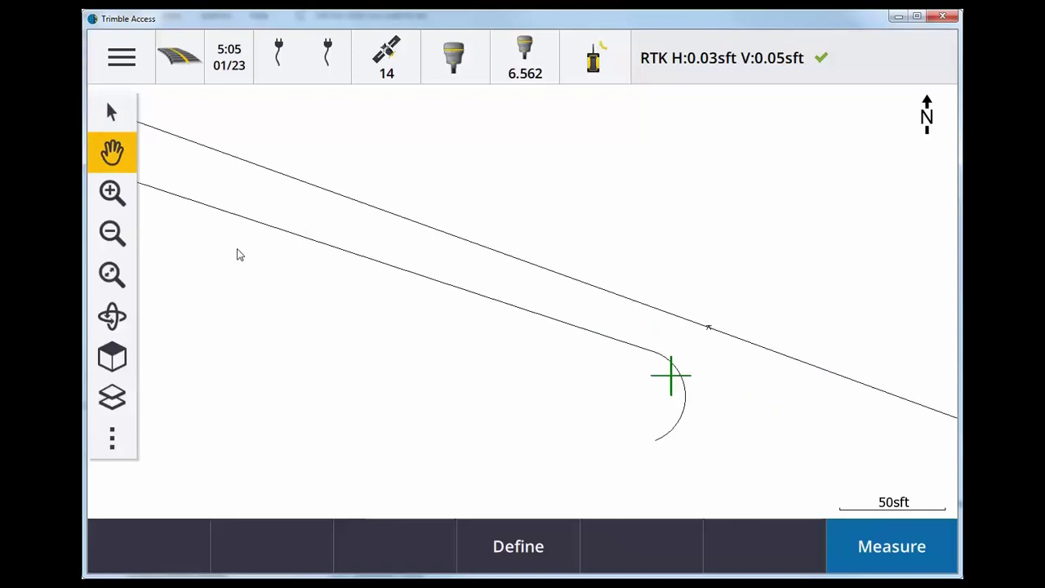
click(112, 233)
drag(311, 274, 294, 279)
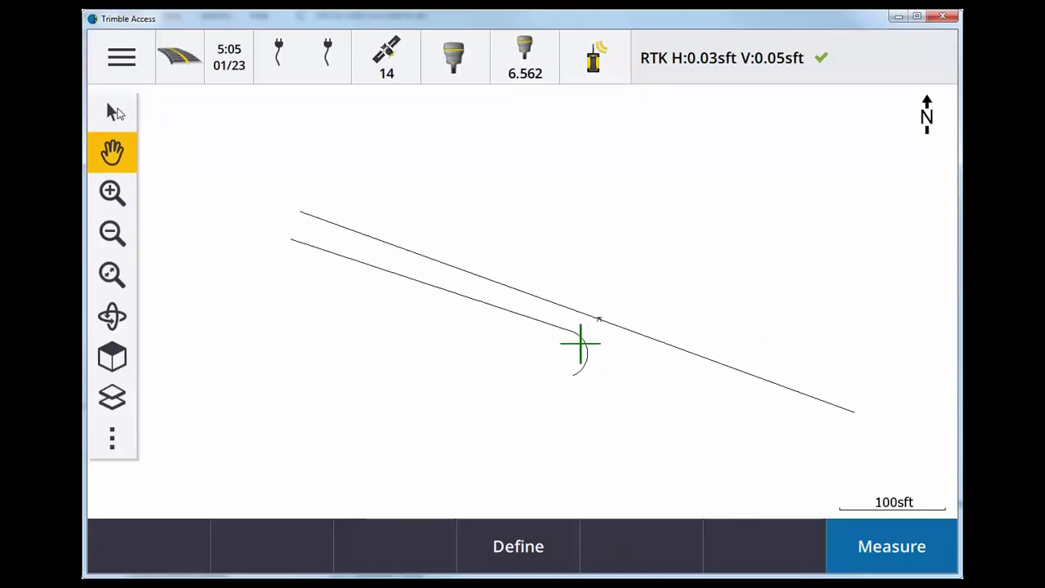
click(111, 111)
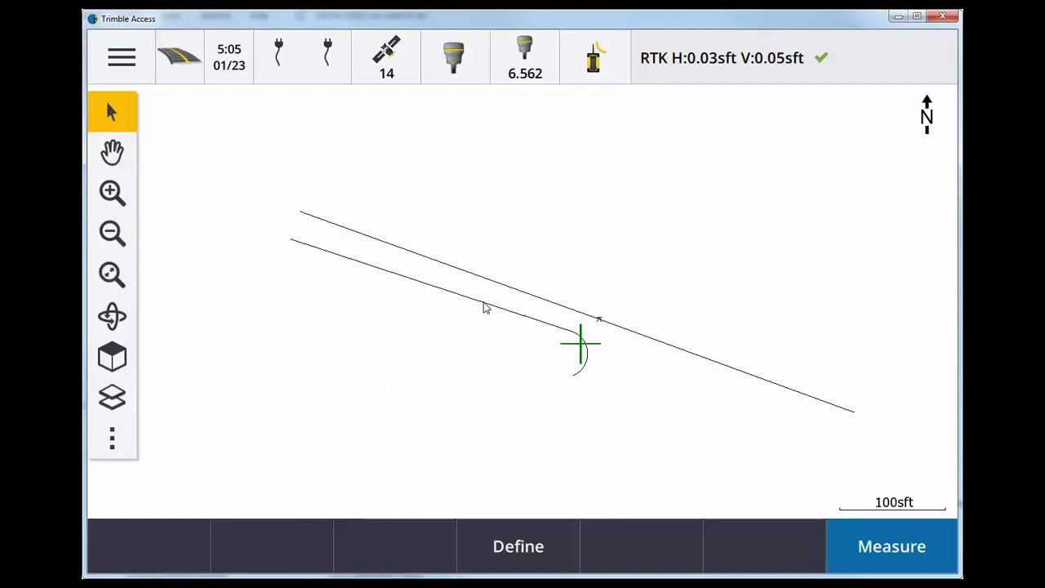
Step: Store the Back of Curb alignment as a road, overwriting the existing Back of Curb file
click(482, 300)
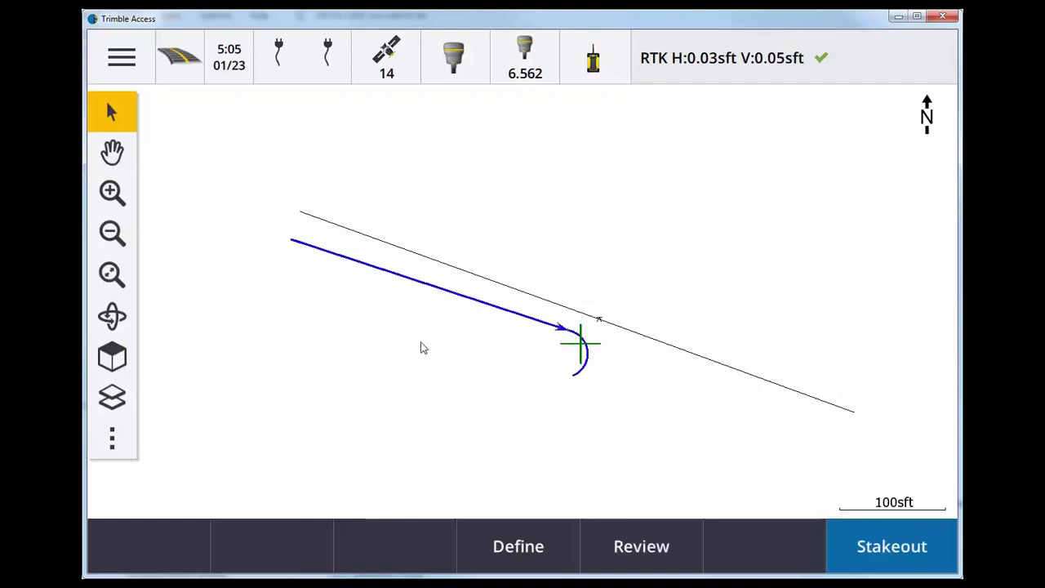
right_click(422, 349)
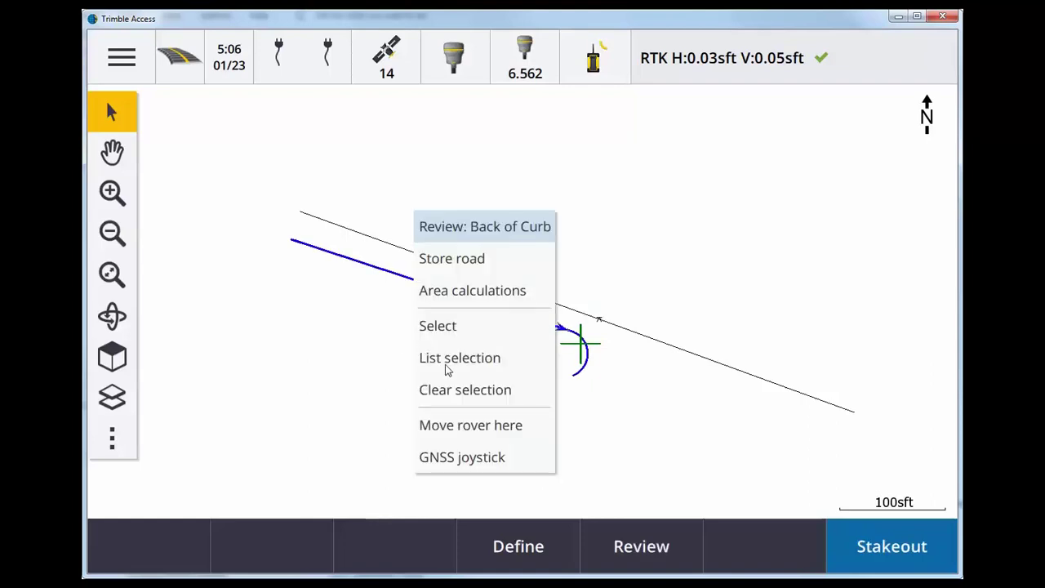
click(464, 263)
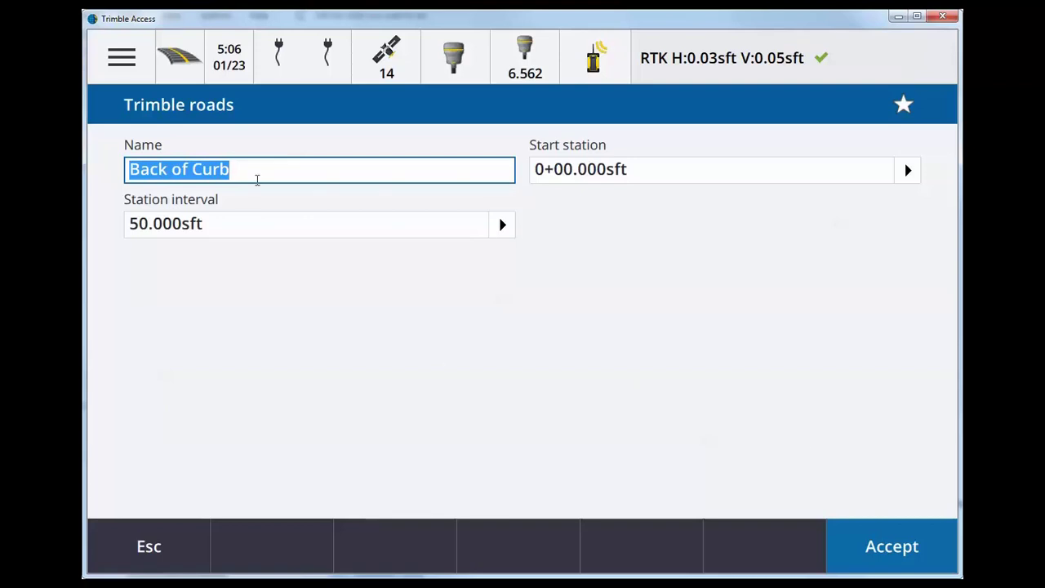
click(872, 548)
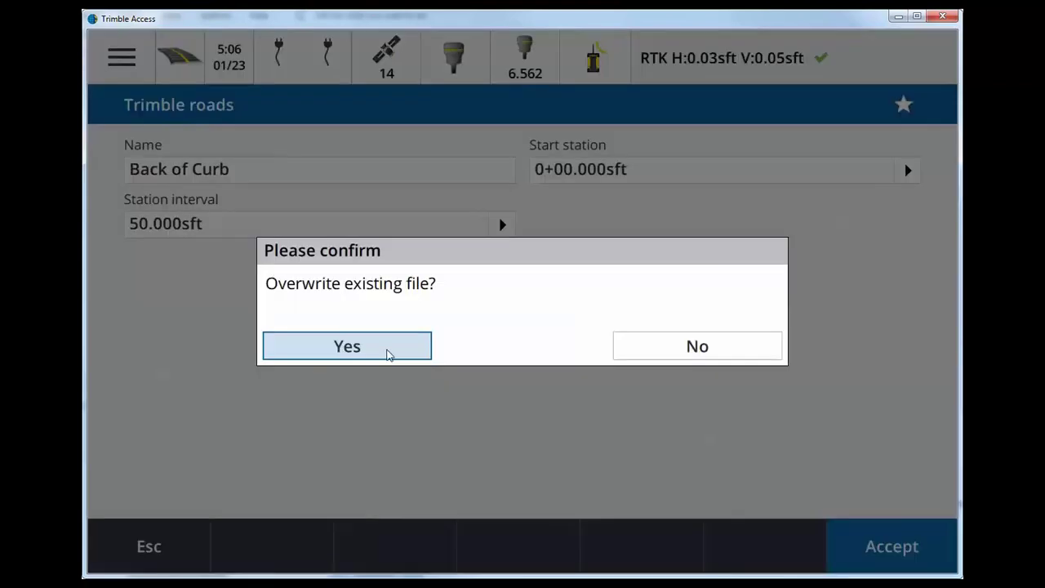
click(389, 353)
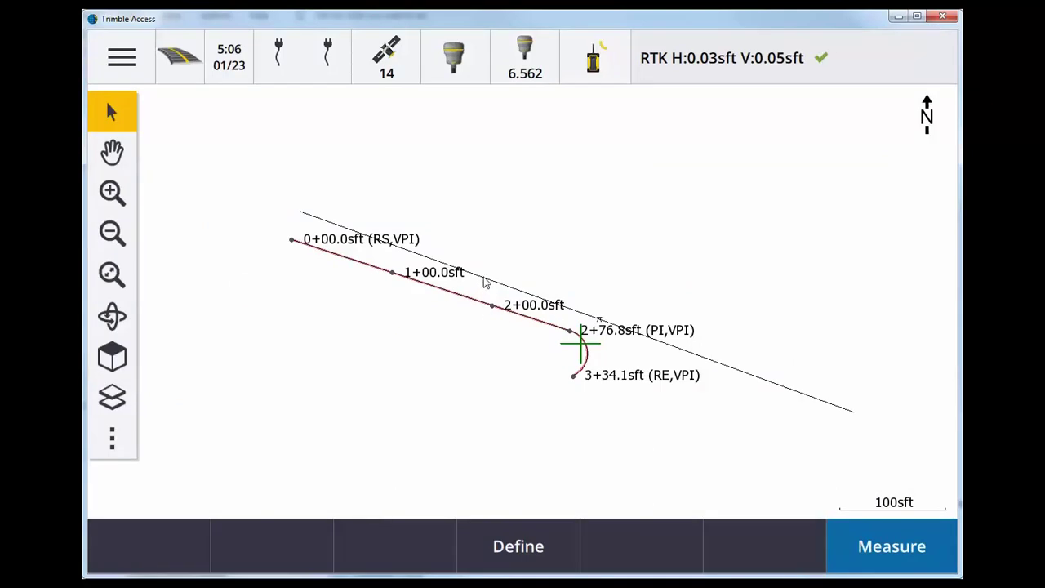
Step: Store the centerline alignment as a road, overwriting the existing centerline file
click(483, 278)
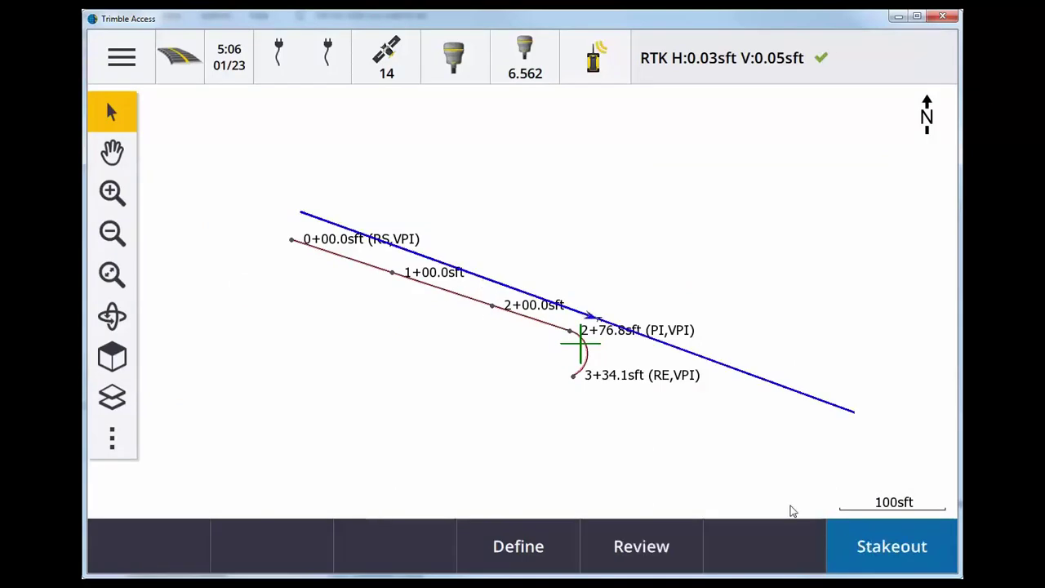
right_click(416, 346)
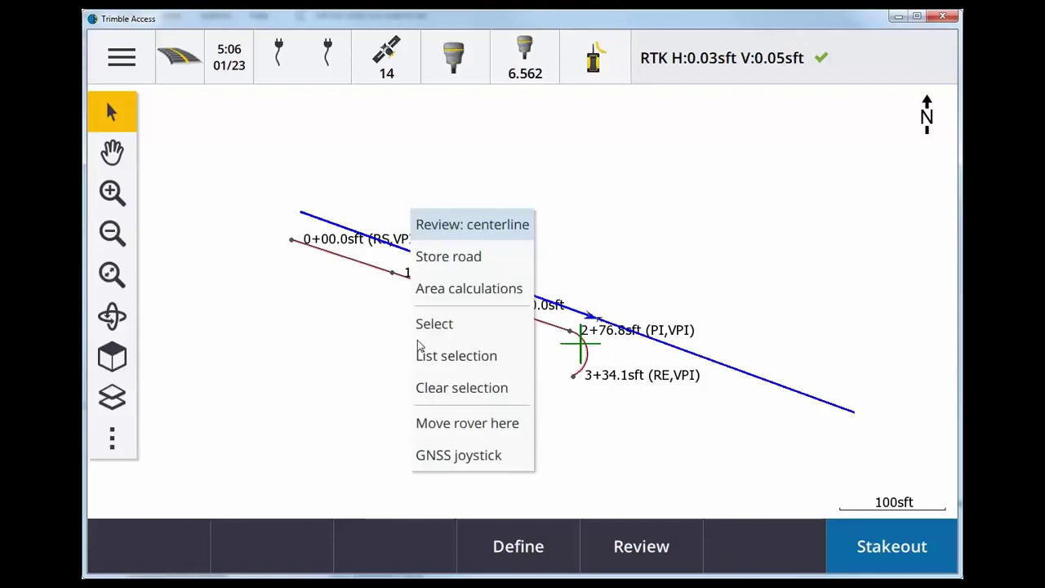
click(446, 267)
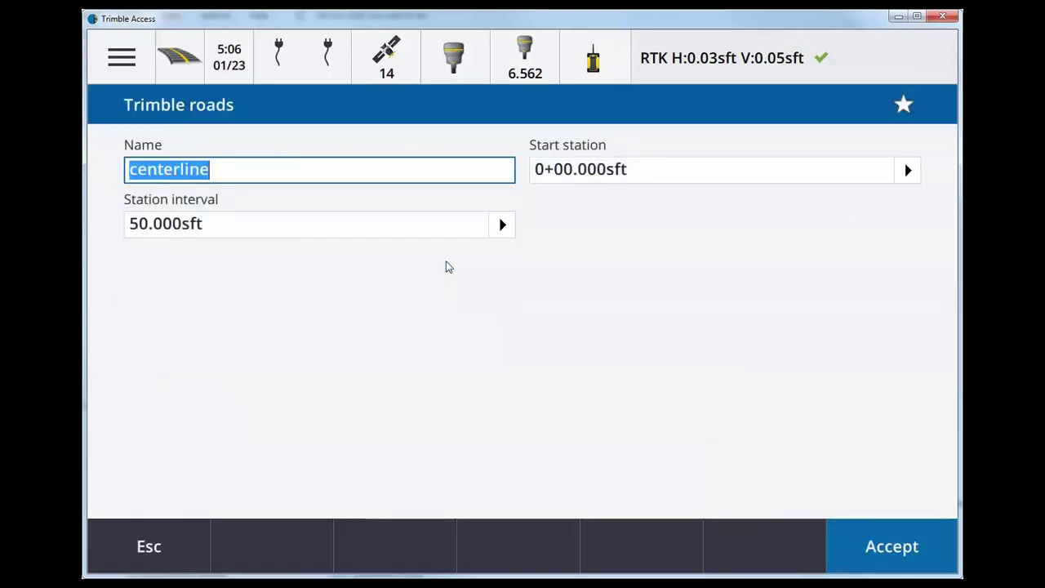
click(890, 535)
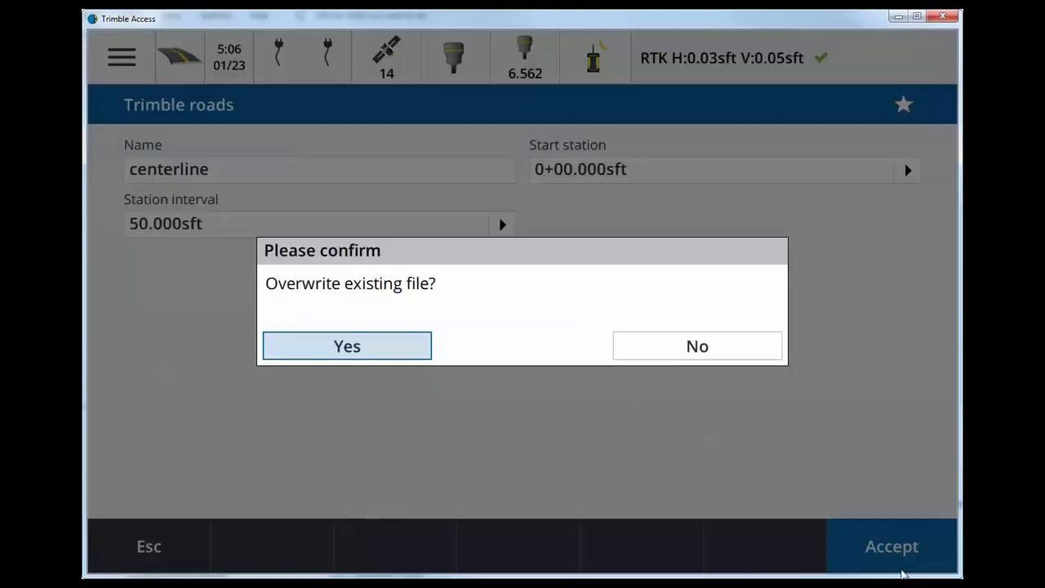
click(350, 351)
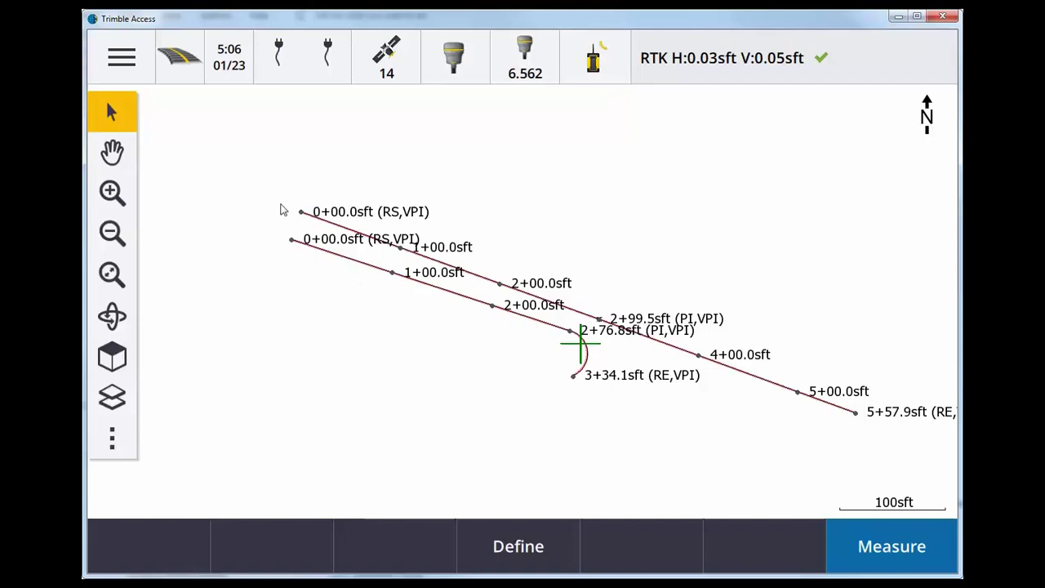
Step: Start staking the Back of Curb road, accepting the antenna height and station interval settings
click(118, 78)
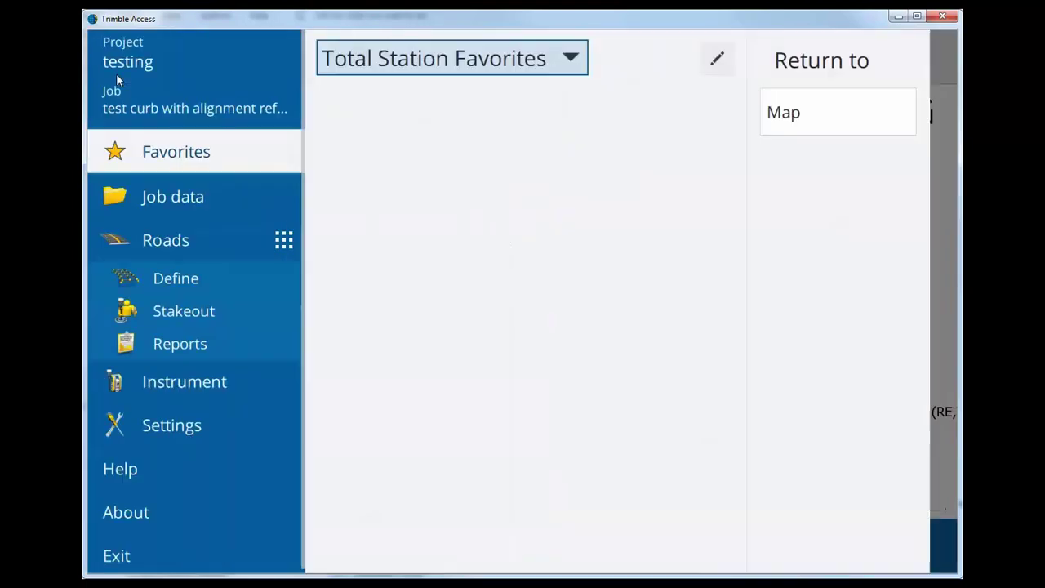
click(172, 312)
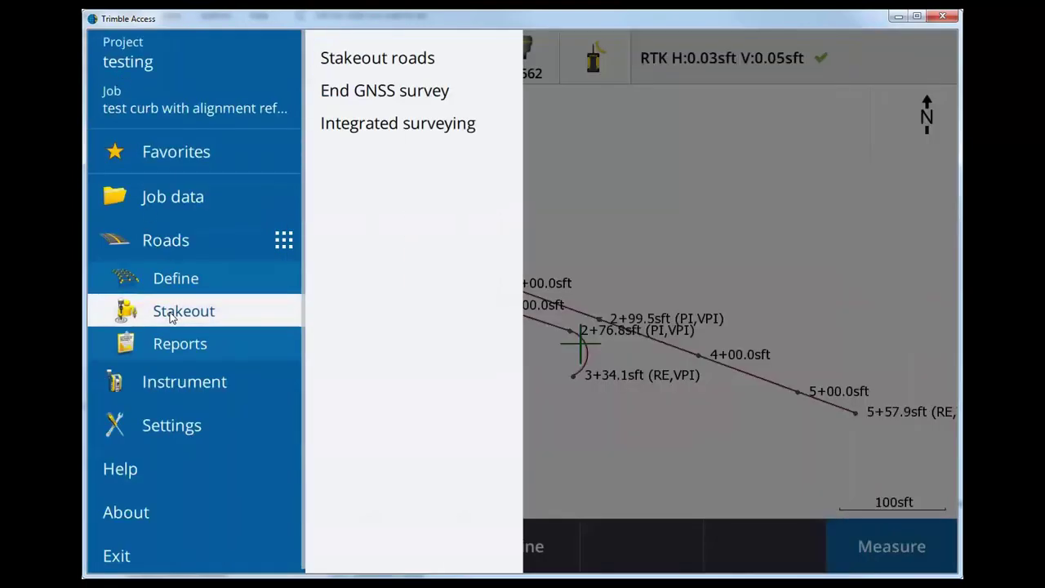
click(365, 64)
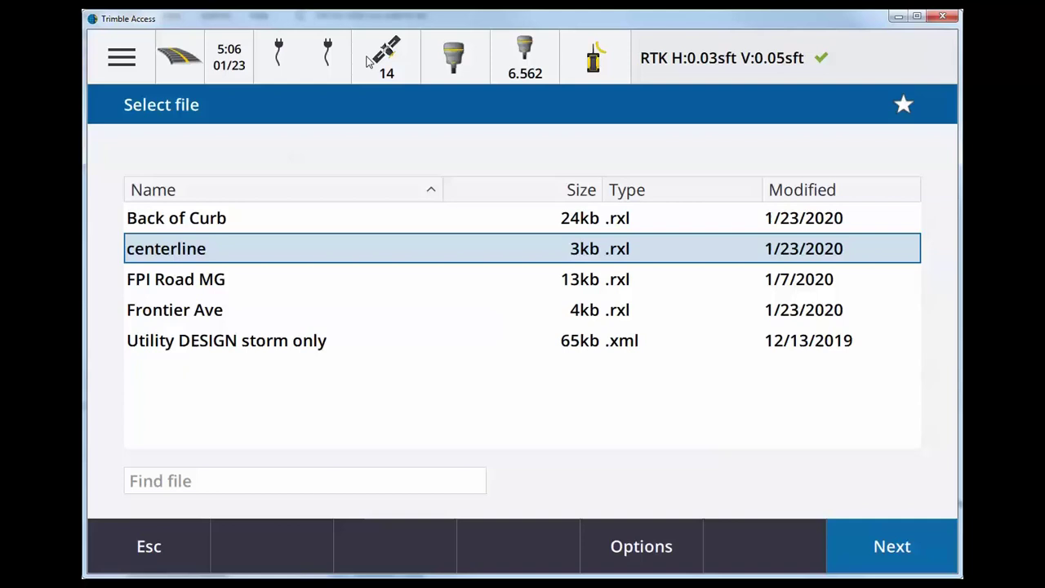
click(204, 220)
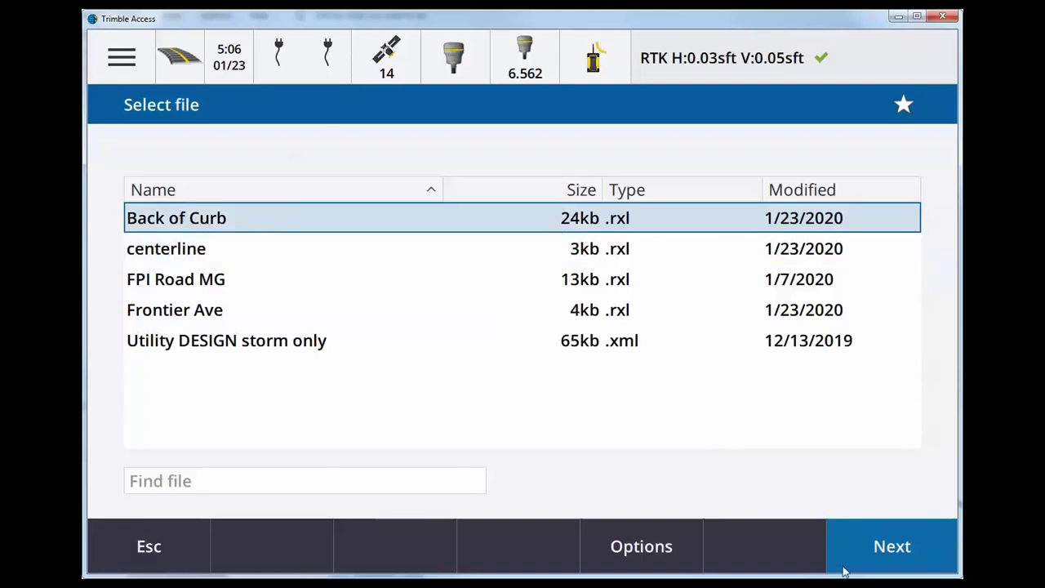
click(906, 562)
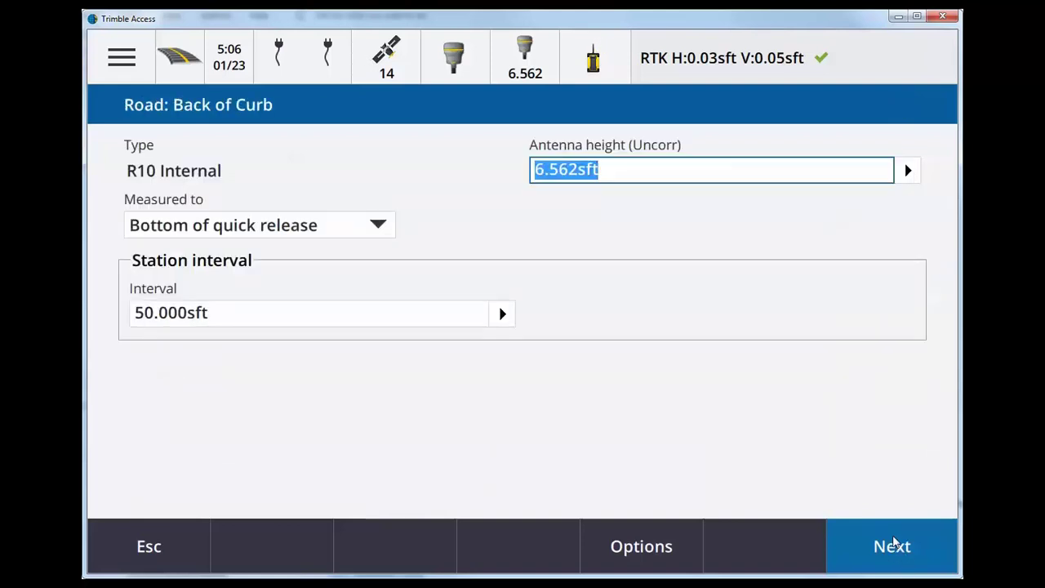
click(890, 549)
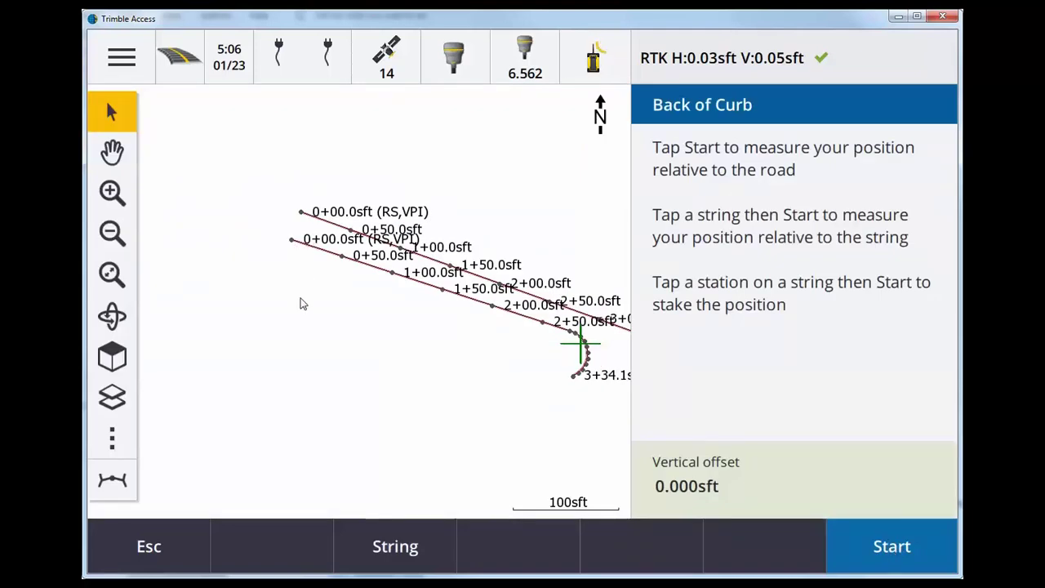
Step: Choose centerline as the reference road for the Back of Curb stakeout
right_click(301, 303)
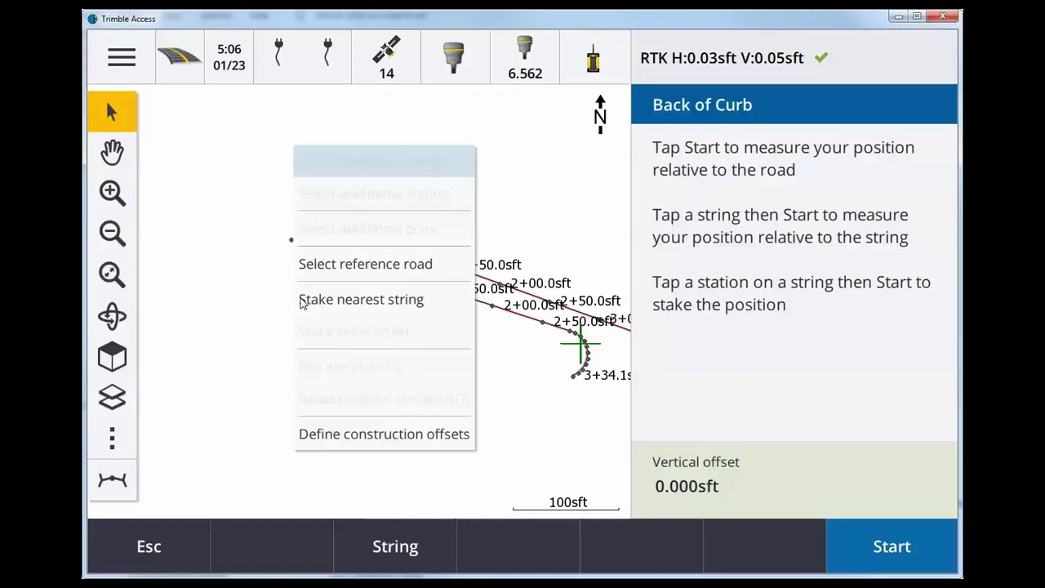
click(335, 271)
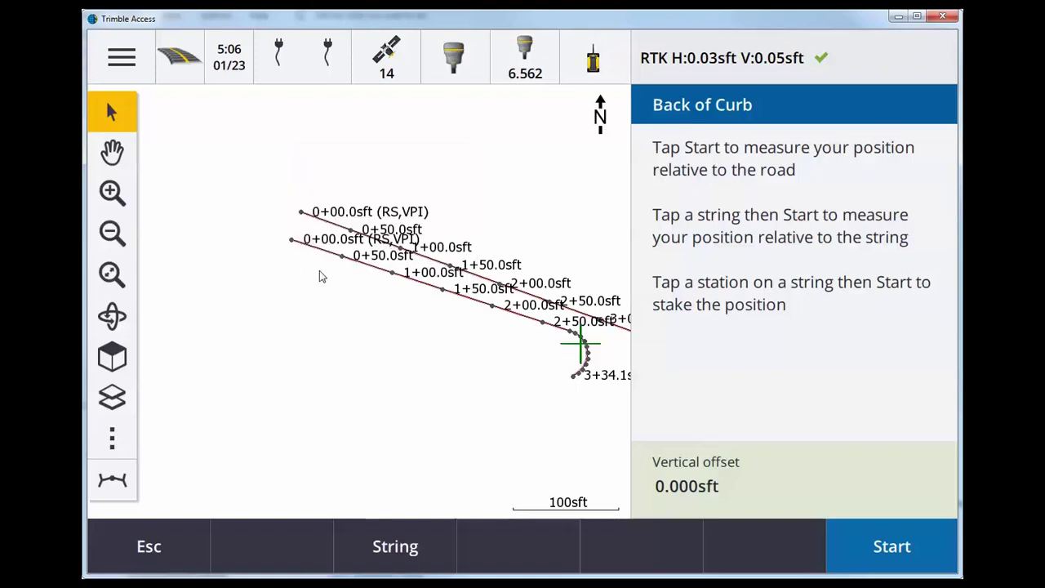
right_click(322, 277)
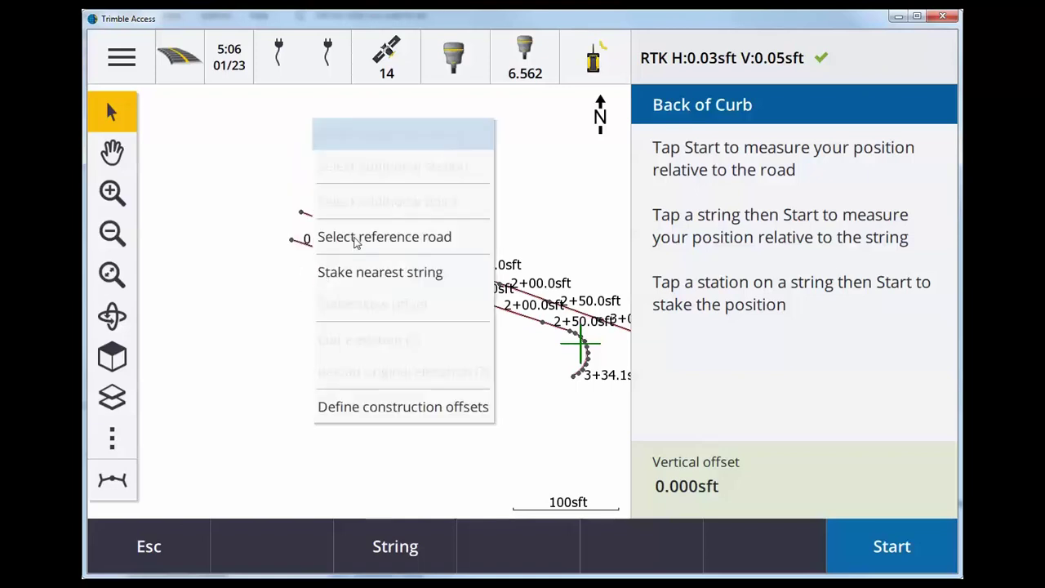
click(401, 238)
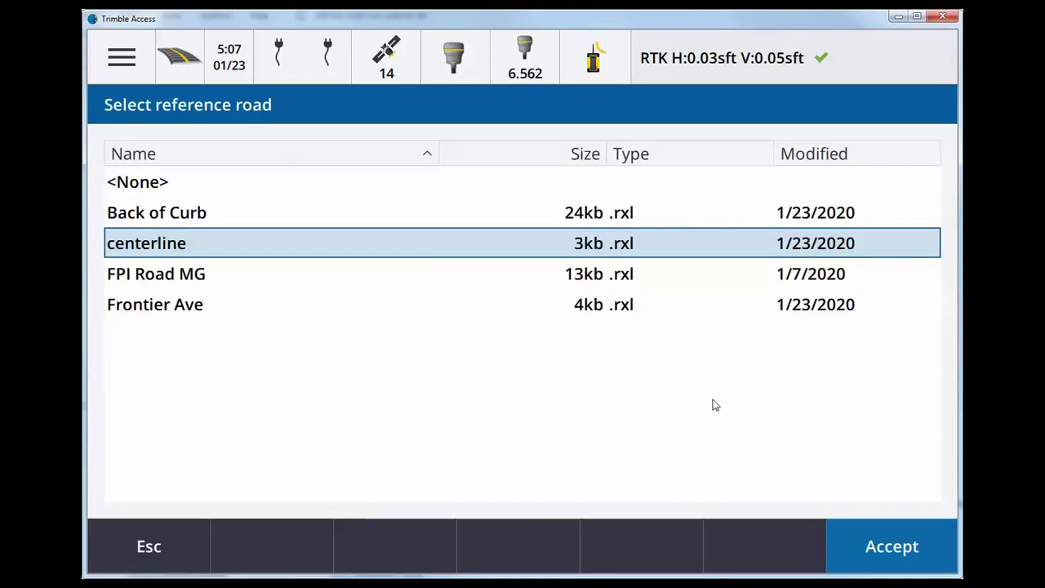
click(890, 546)
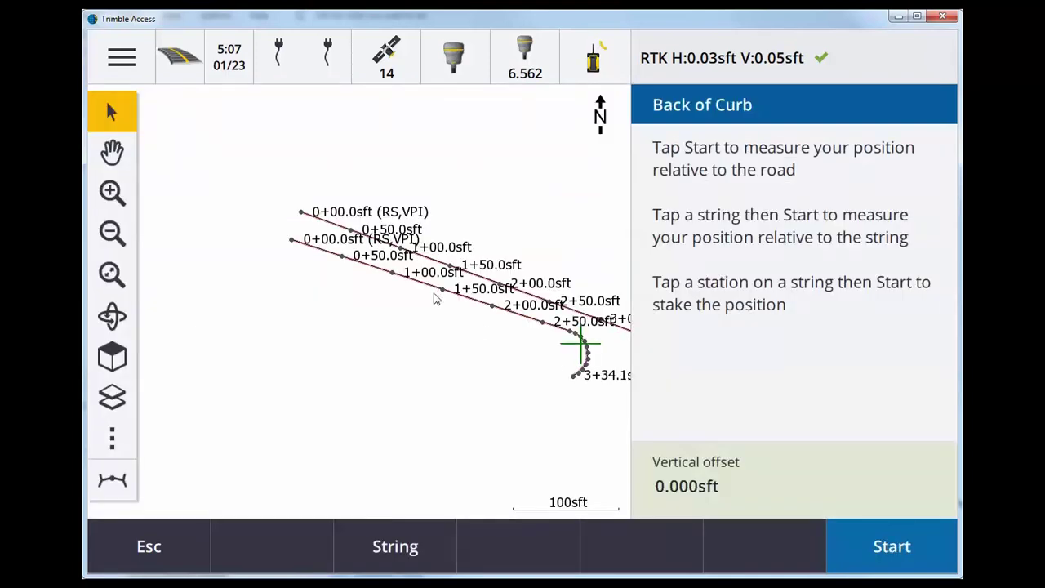
Step: Pick station 2+50, apply a 3 ft right horizontal construction offset, and zoom in around it
click(543, 324)
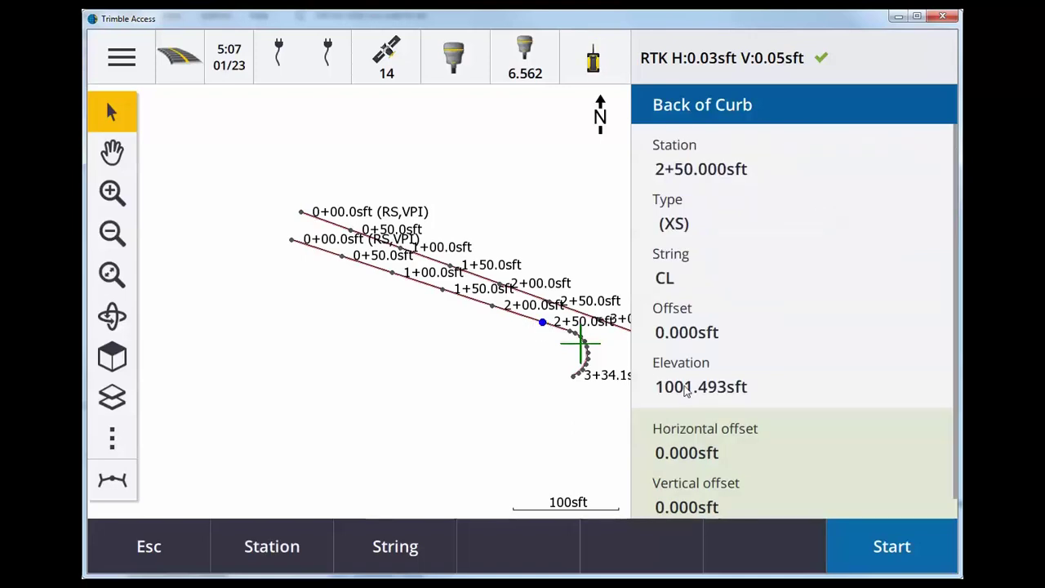
right_click(334, 396)
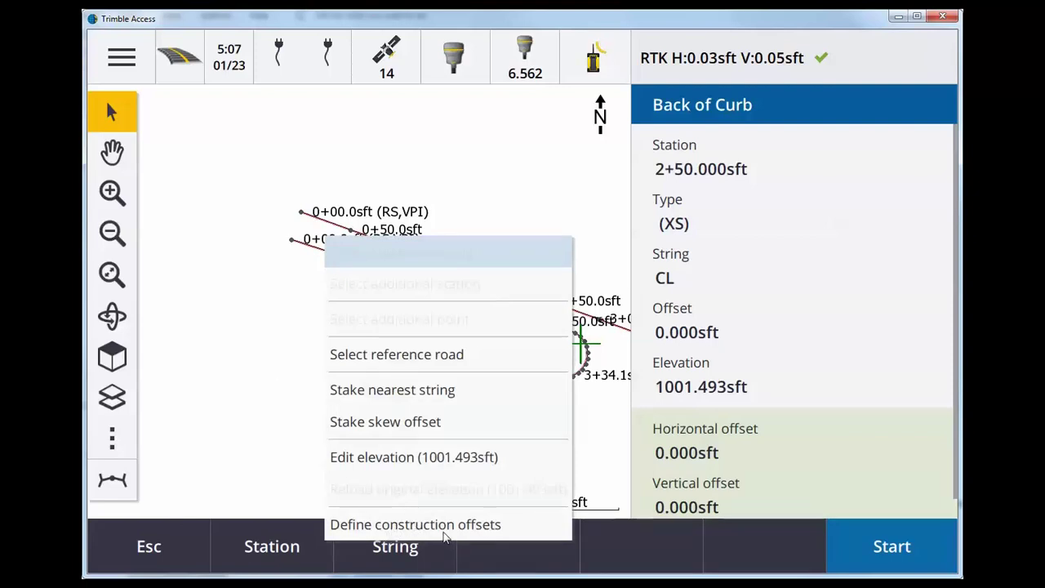
click(445, 531)
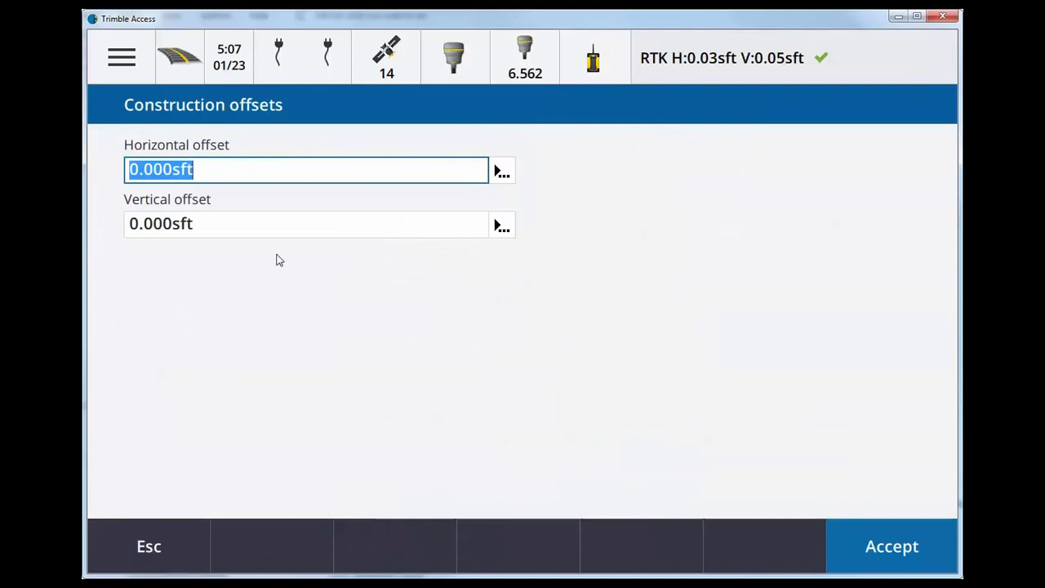
text(3)
key(Tab)
key(Return)
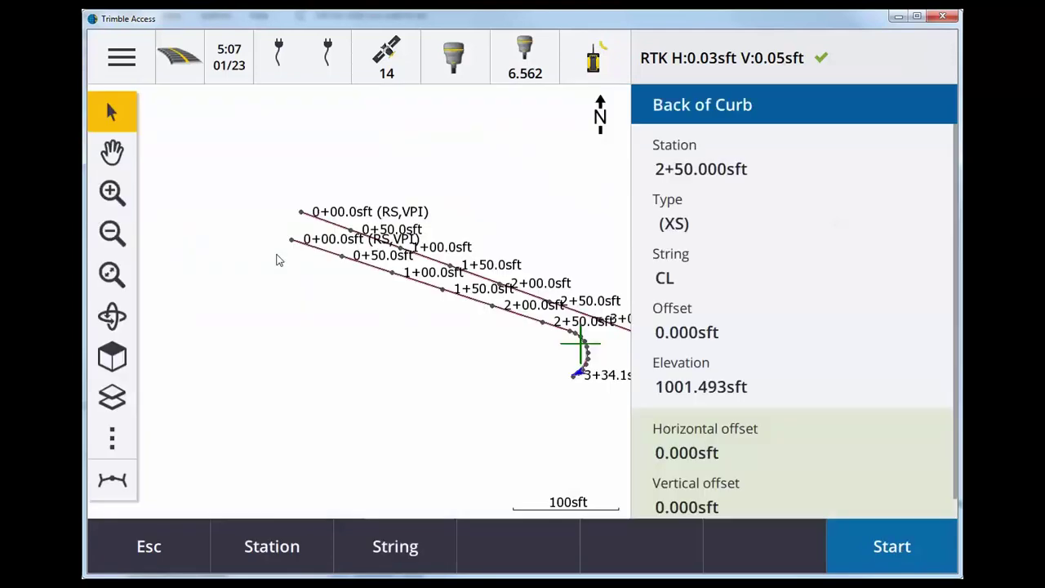
click(112, 191)
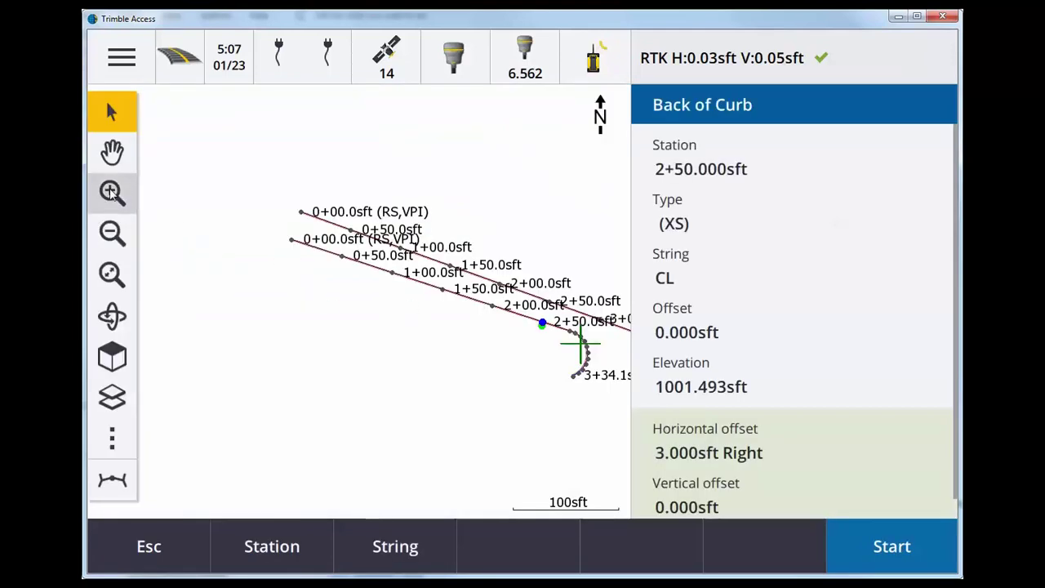
drag(495, 260, 576, 351)
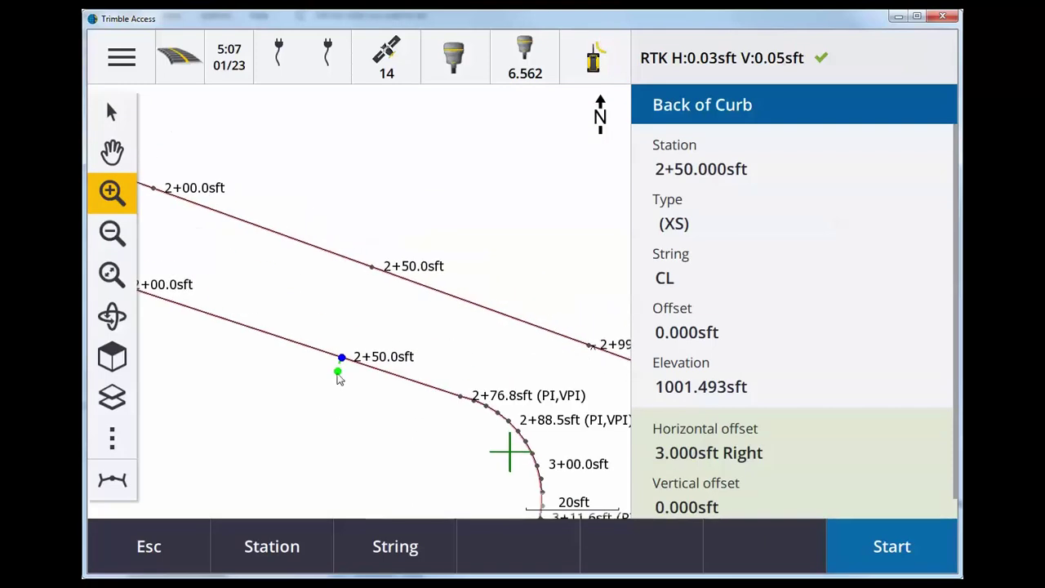
Step: Begin staking station 2+50 and display the distances to go backward, left and fill
click(865, 547)
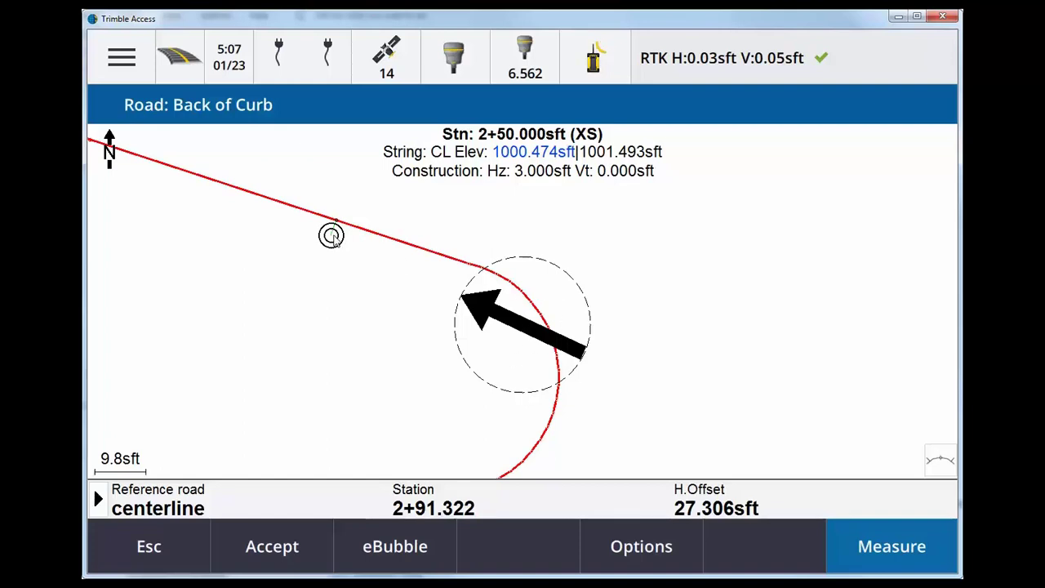
click(332, 237)
click(101, 499)
click(98, 499)
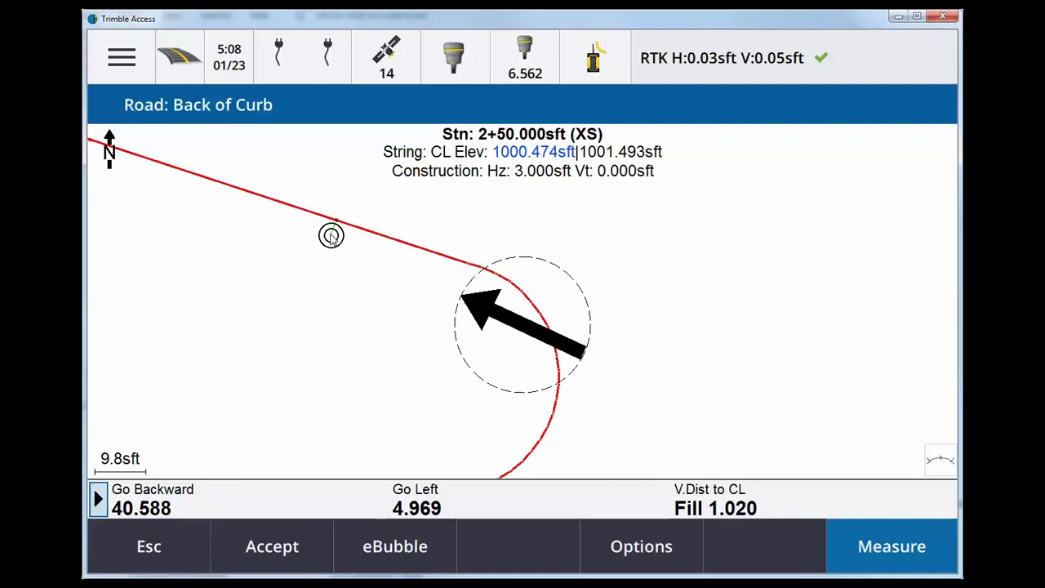
Step: View station, horizontal offset and centerline reference readings, then bring up the Auto0002 stake out point form
click(724, 493)
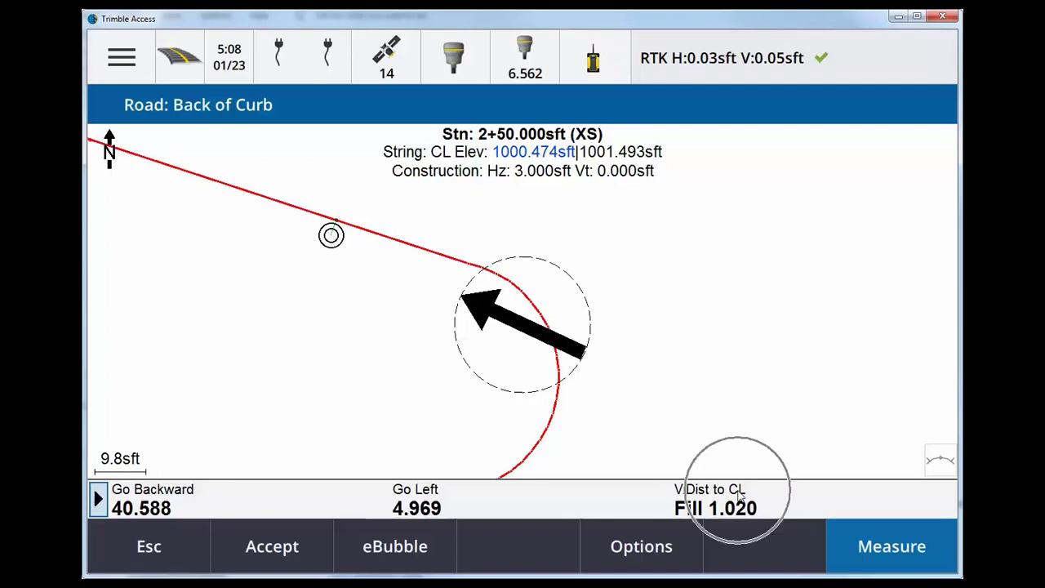
click(724, 494)
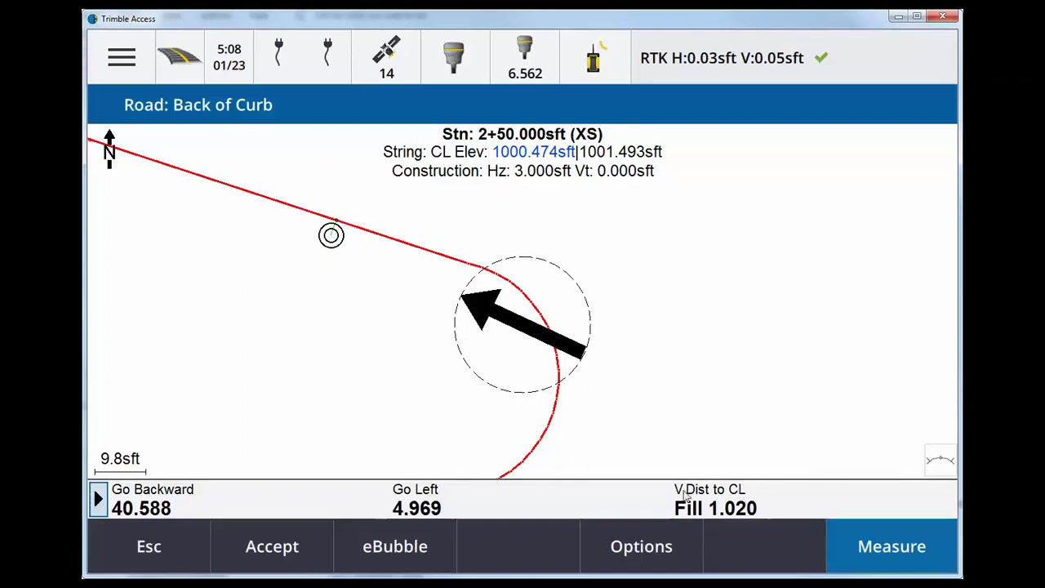
click(742, 493)
click(98, 498)
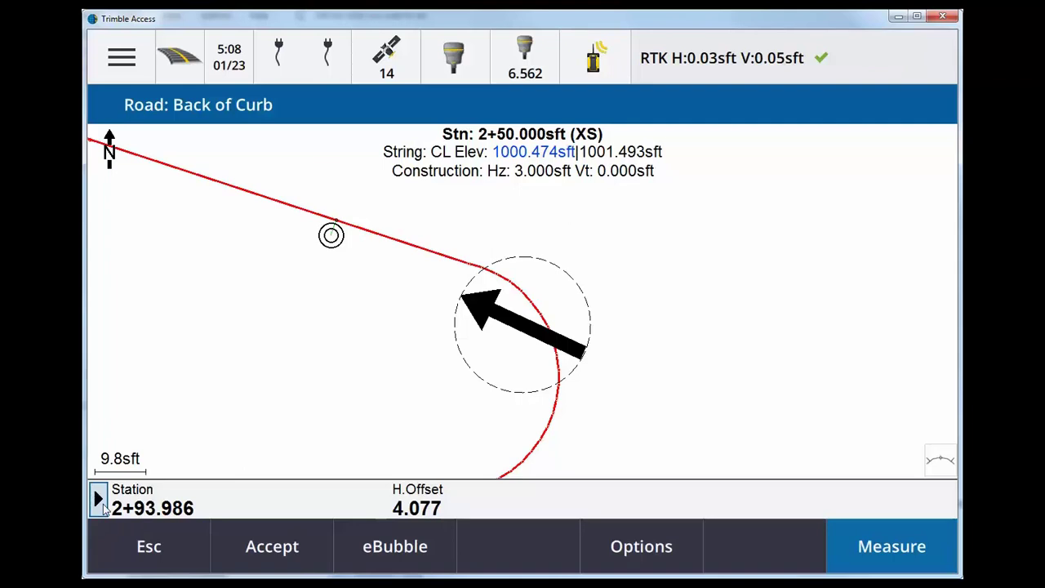
click(100, 501)
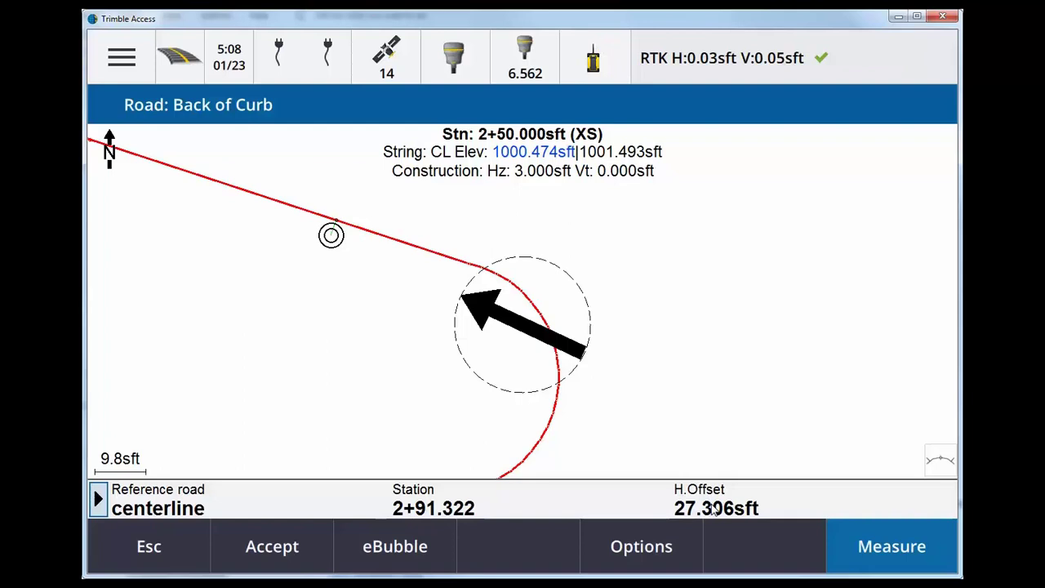
click(888, 553)
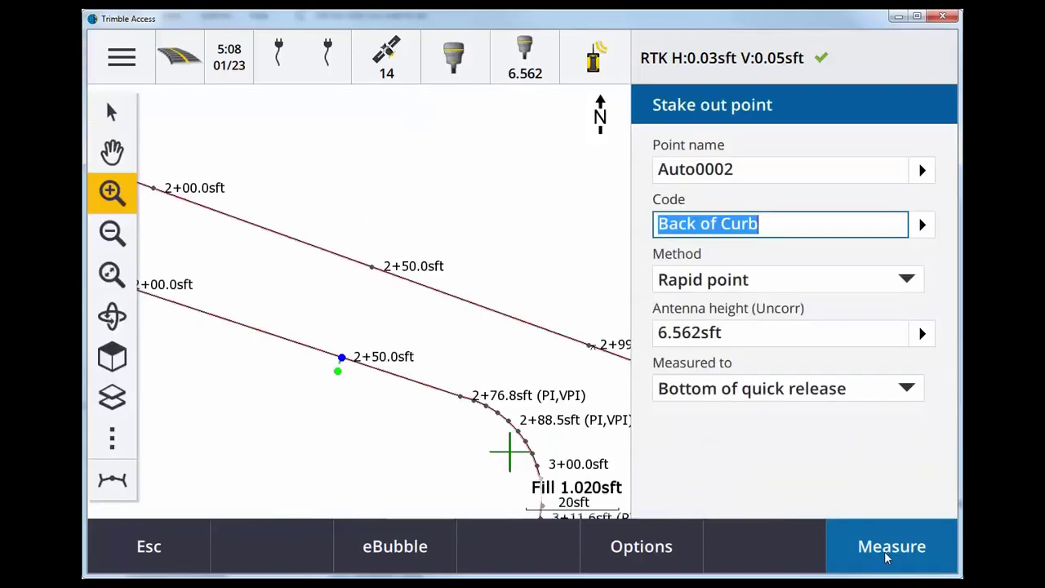
Step: Measure the point, review its staked deltas, and store it as Auto0002 coded Back of Curb
click(887, 555)
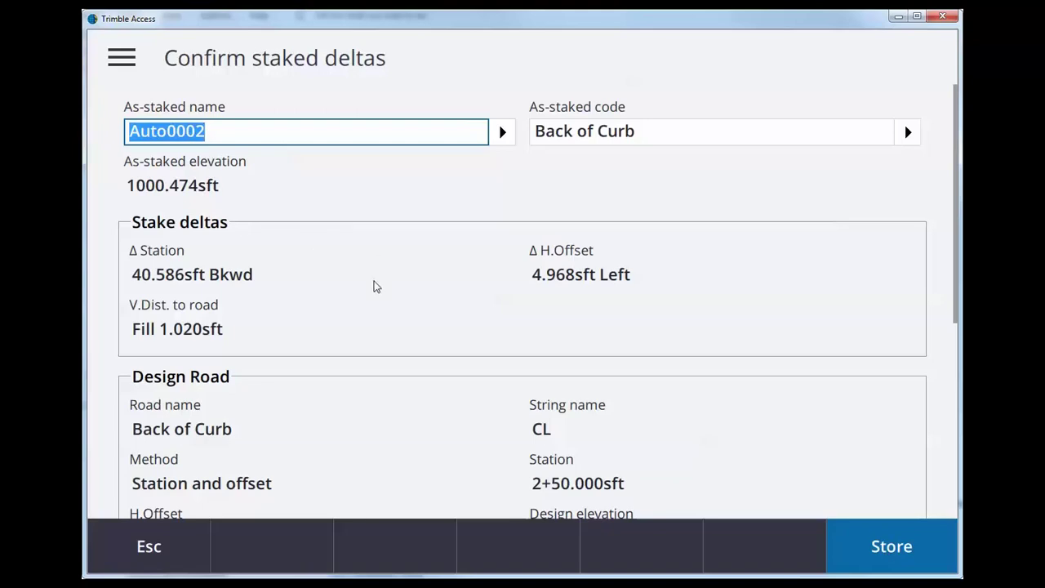
scroll(387, 351, down, 2)
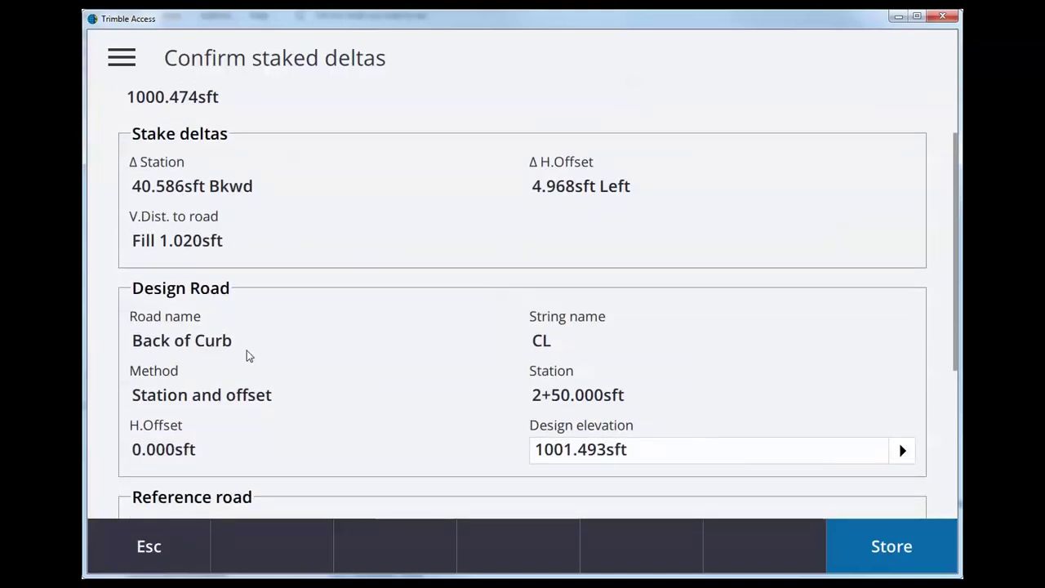
scroll(523, 397, down, 2)
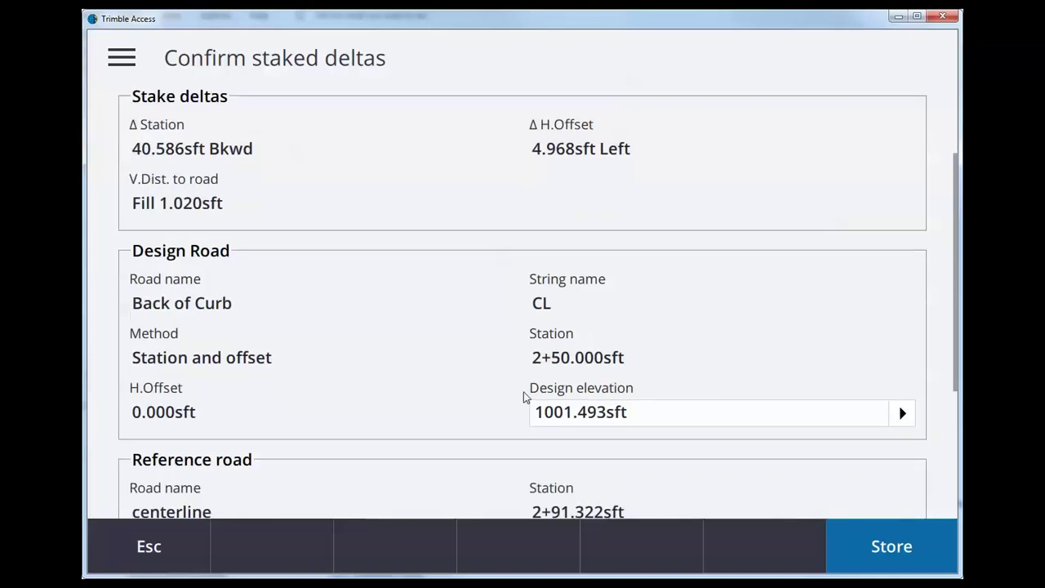
scroll(344, 437, down, 1)
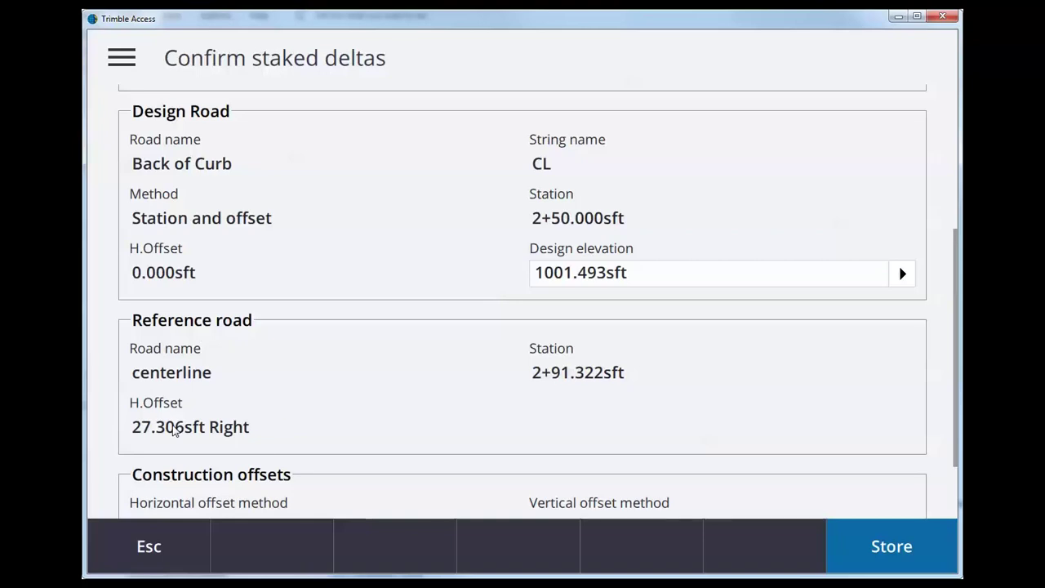
click(875, 552)
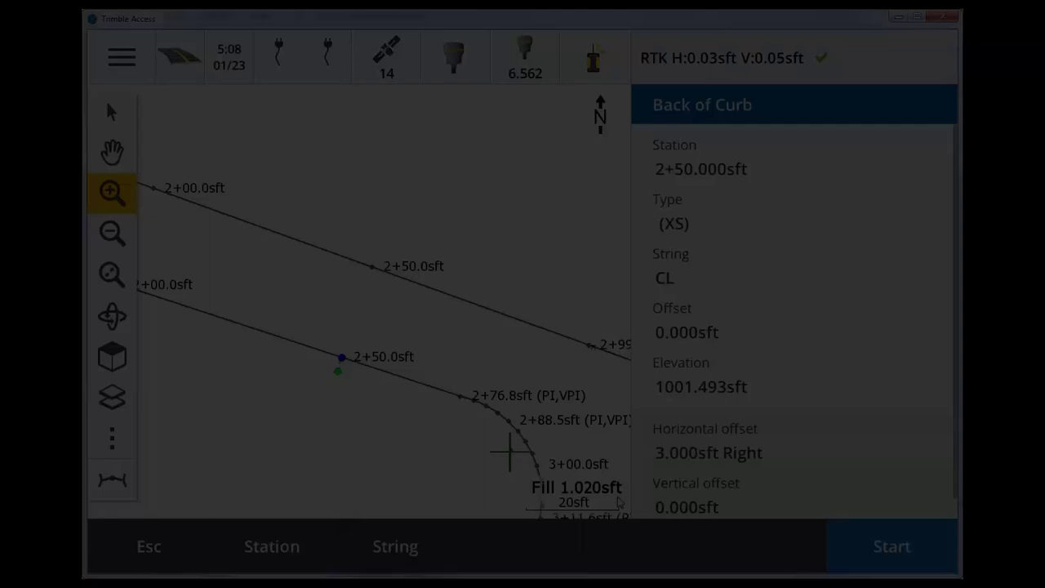